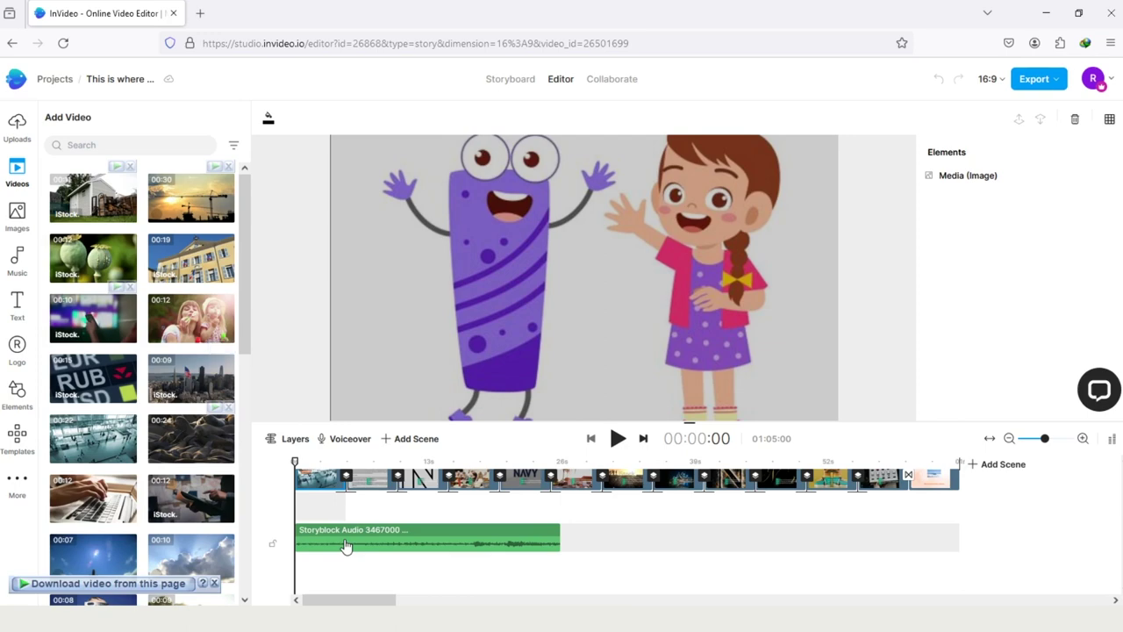
Lower the Storyblock background music clip's volume to -3 dB in Volume and fade
click(347, 546)
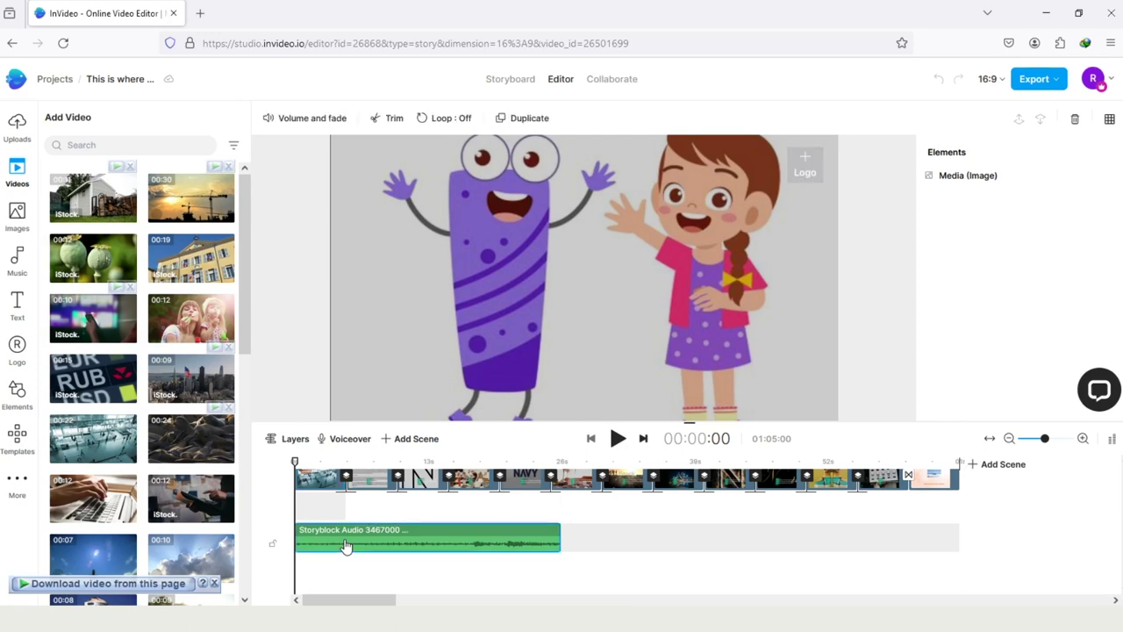
click(299, 123)
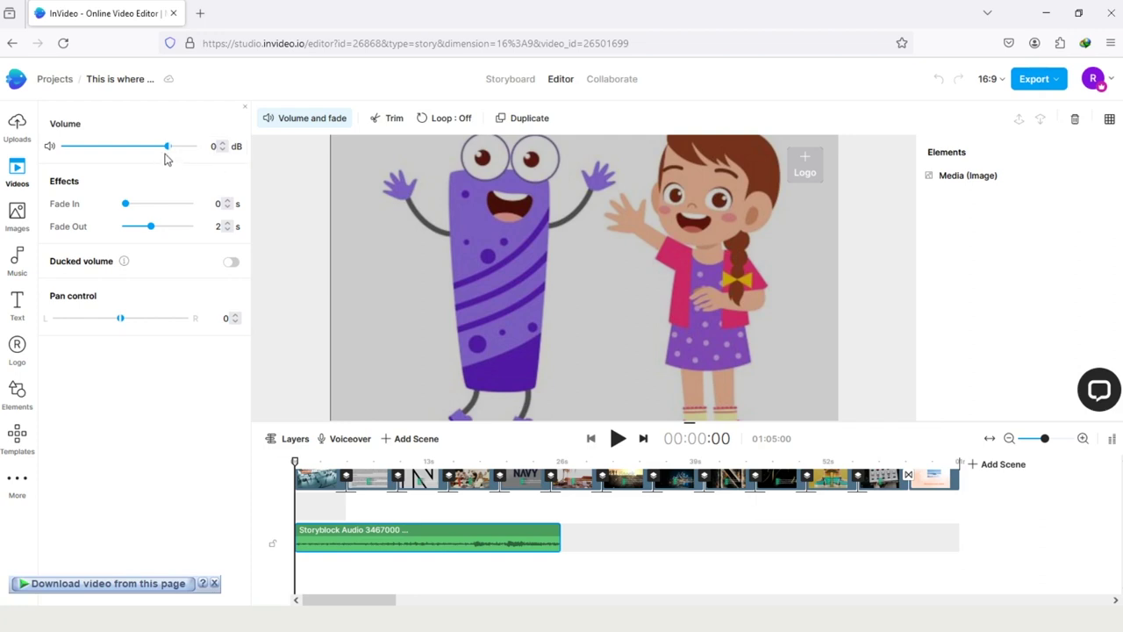
drag(172, 152, 116, 155)
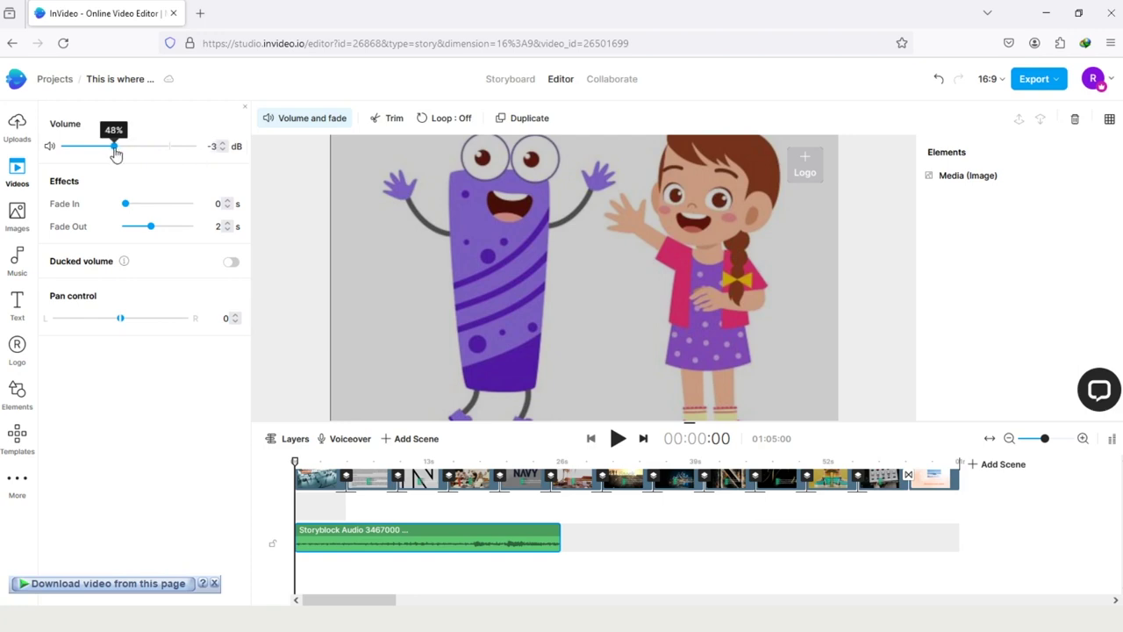
Open the Voiceover dropdown above the timeline
click(335, 446)
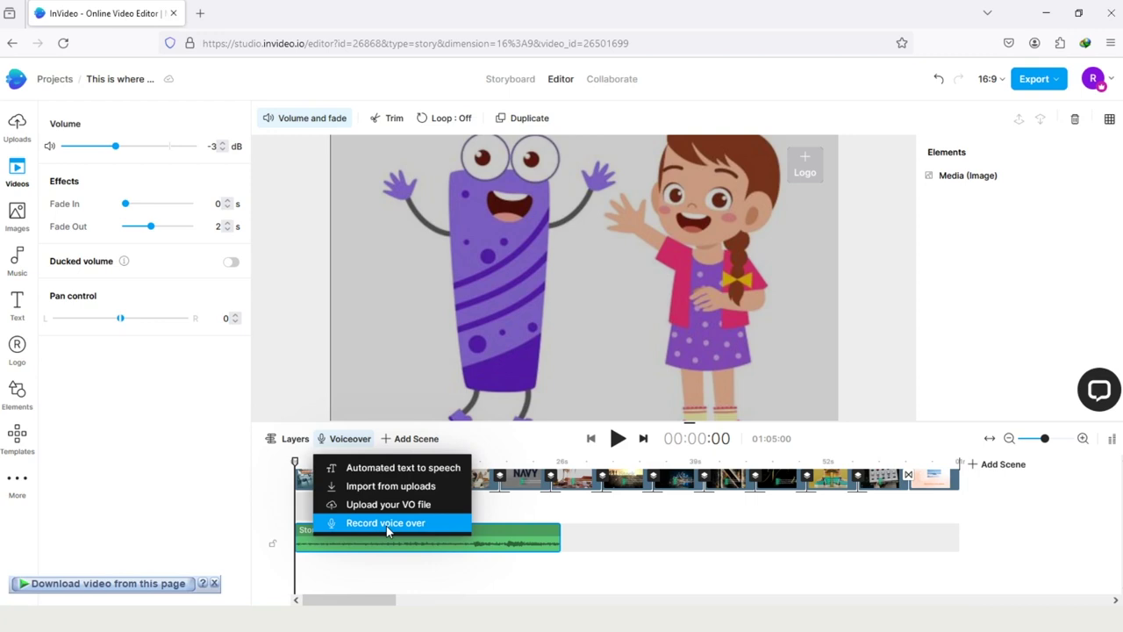
Start an automated text-to-speech voiceover for the opening scene, keeping the Realistic (New) voice type
click(392, 470)
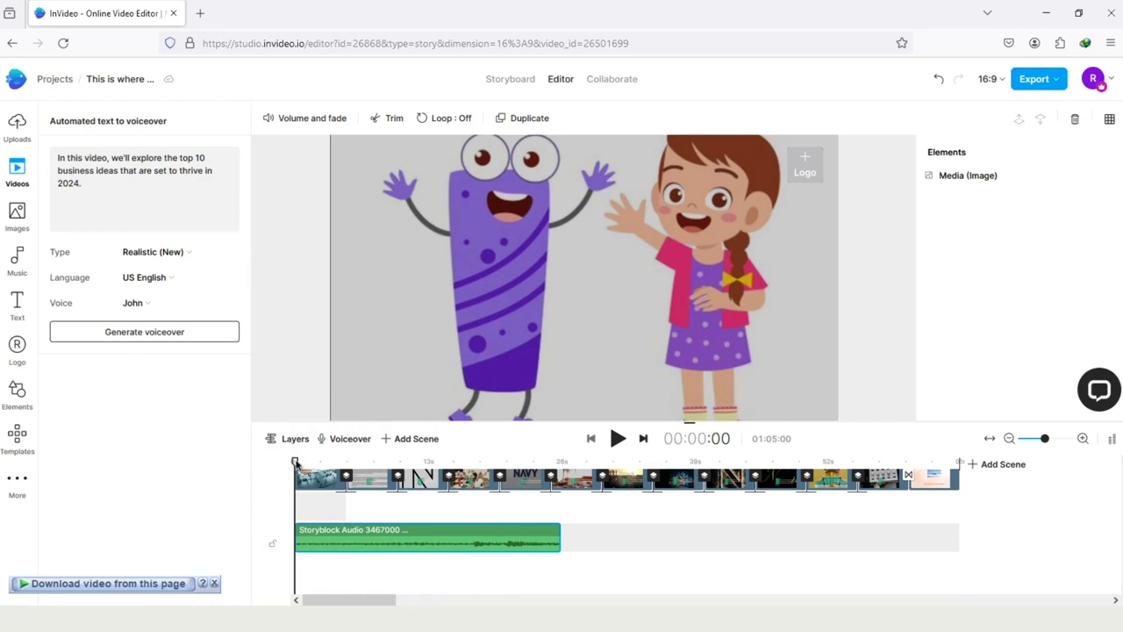
drag(295, 463, 308, 463)
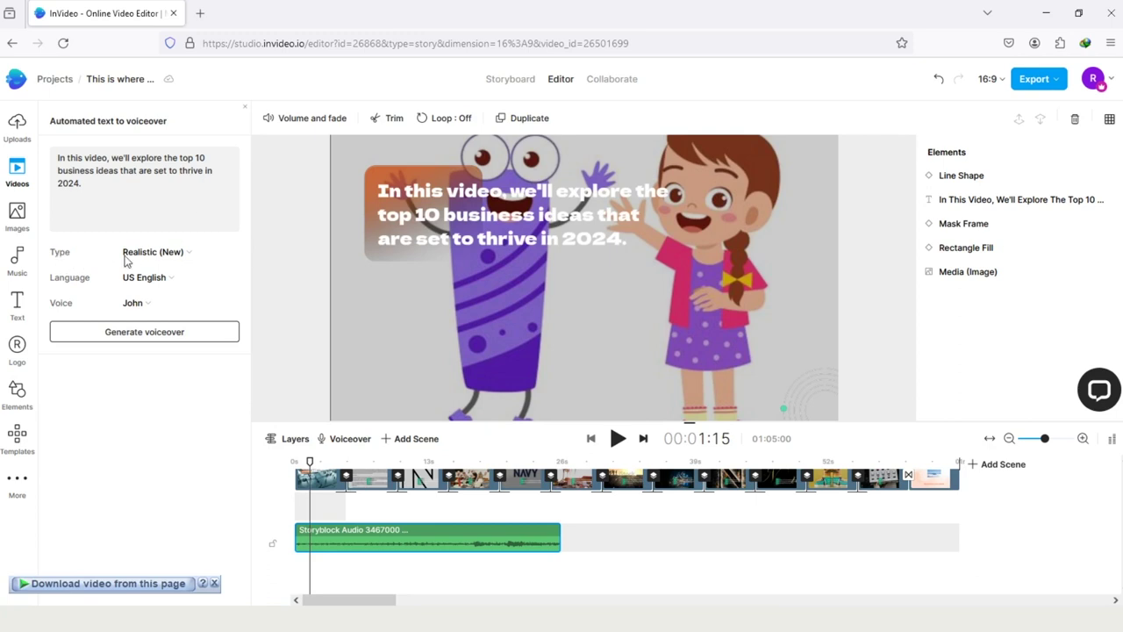
click(223, 258)
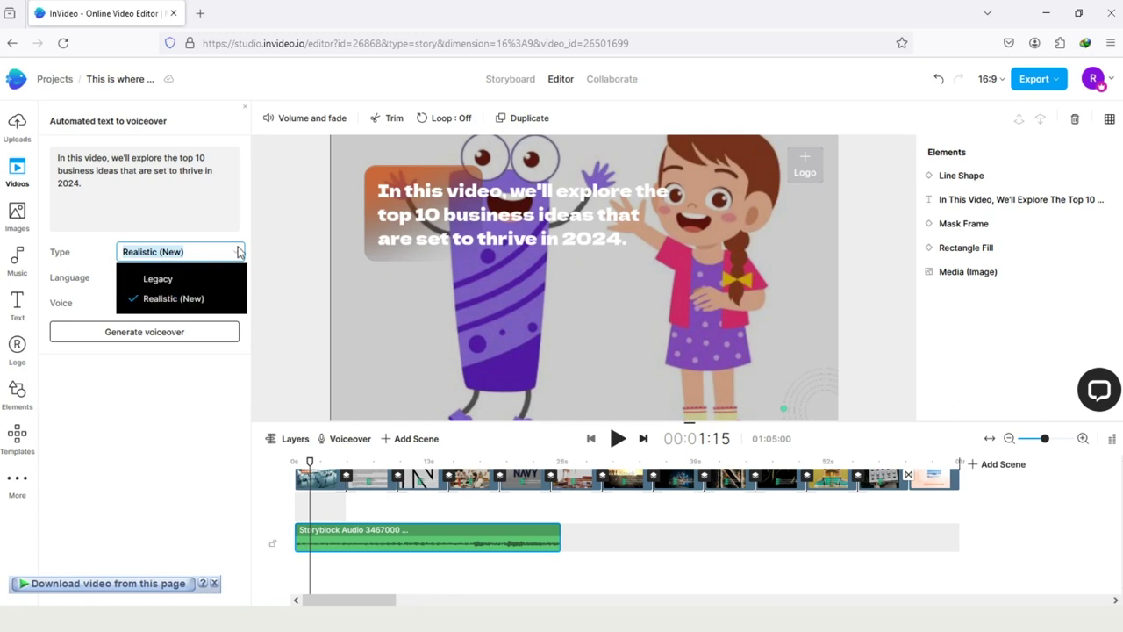
click(237, 252)
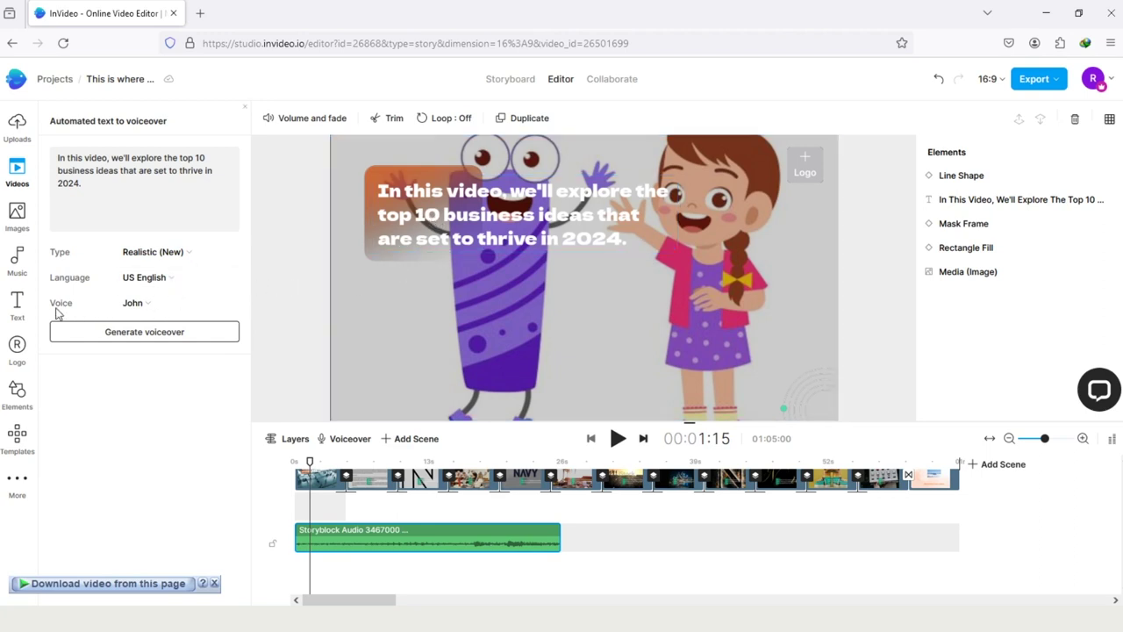
Preview John, select Sophie, and preview Nathan and Madison in the voice list
click(234, 305)
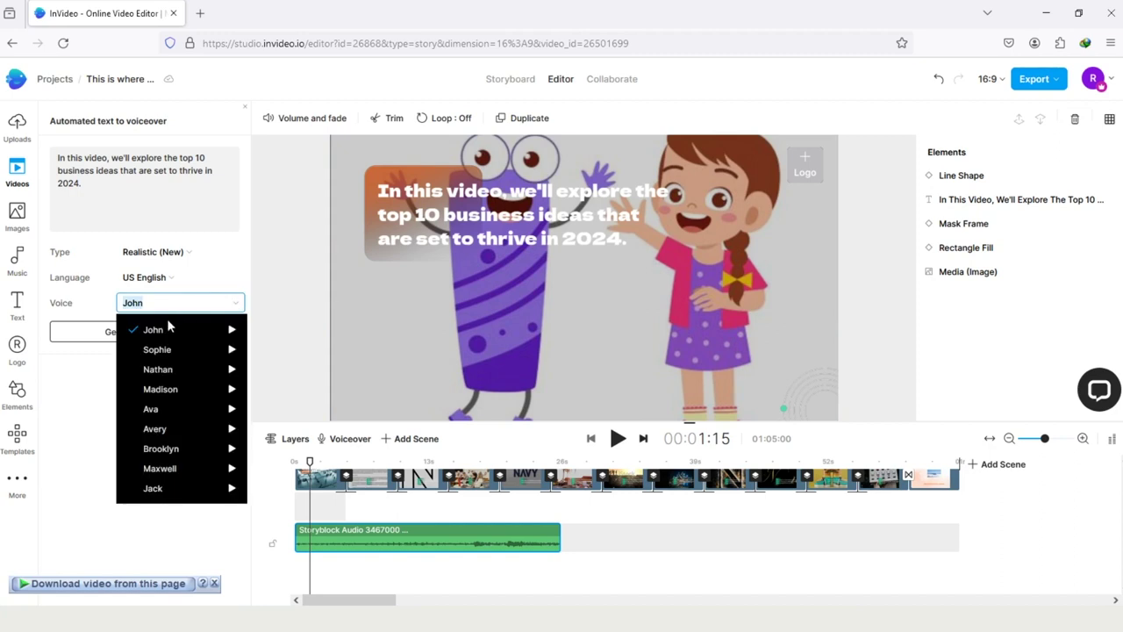
click(234, 331)
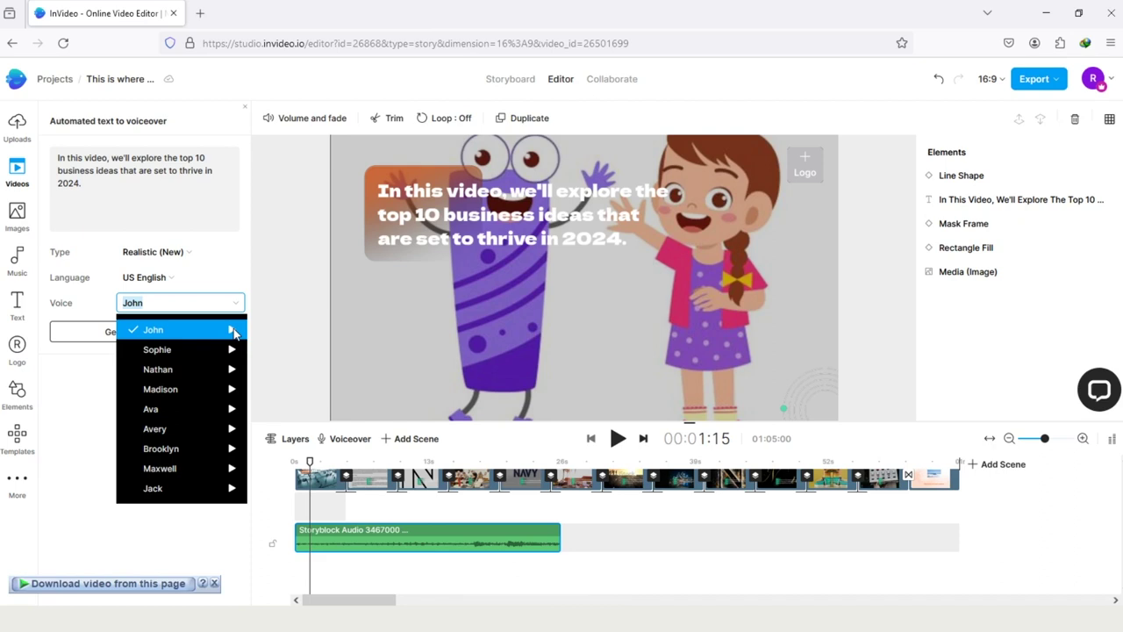
click(232, 349)
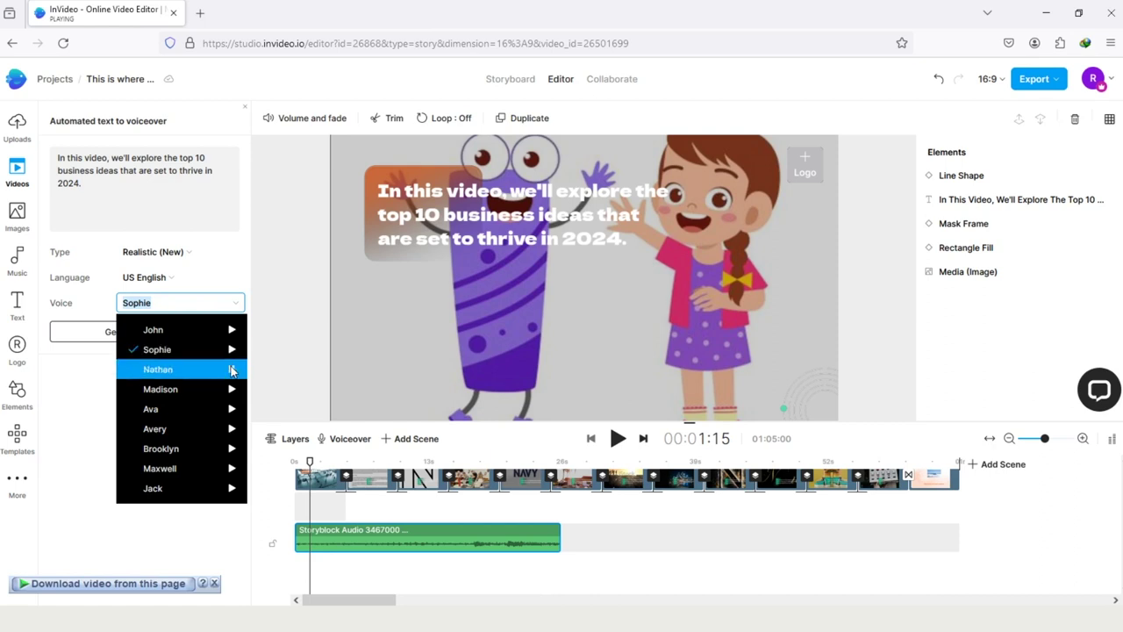
click(232, 370)
click(232, 390)
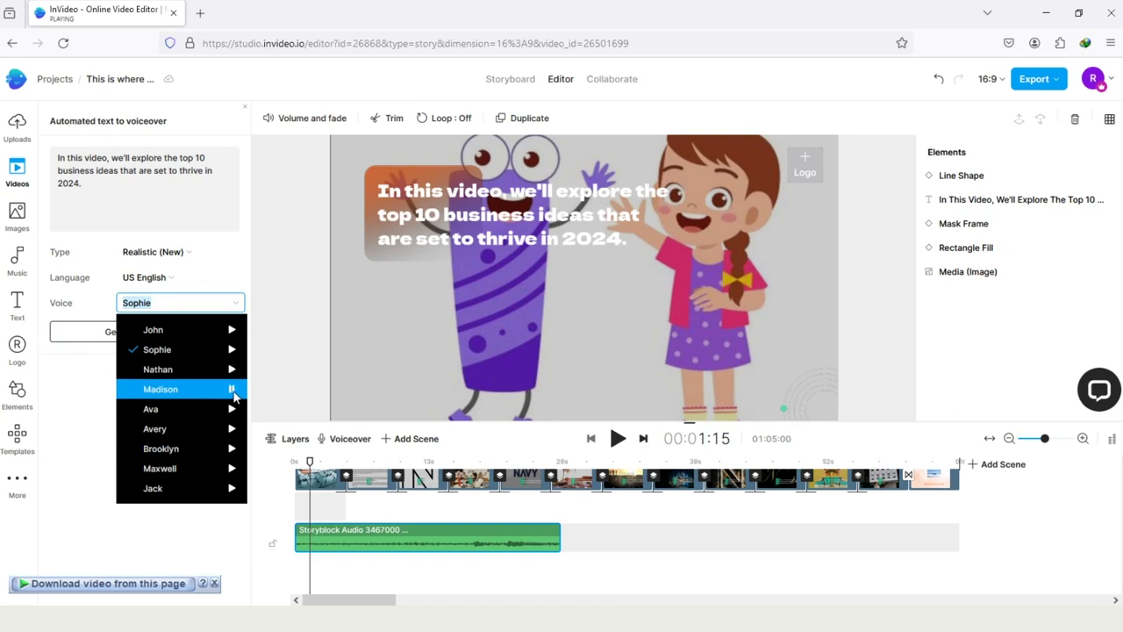
Preview Ava, Avery, Brooklyn, Maxwell and Jack, then generate the voiceover with Sophie
click(231, 410)
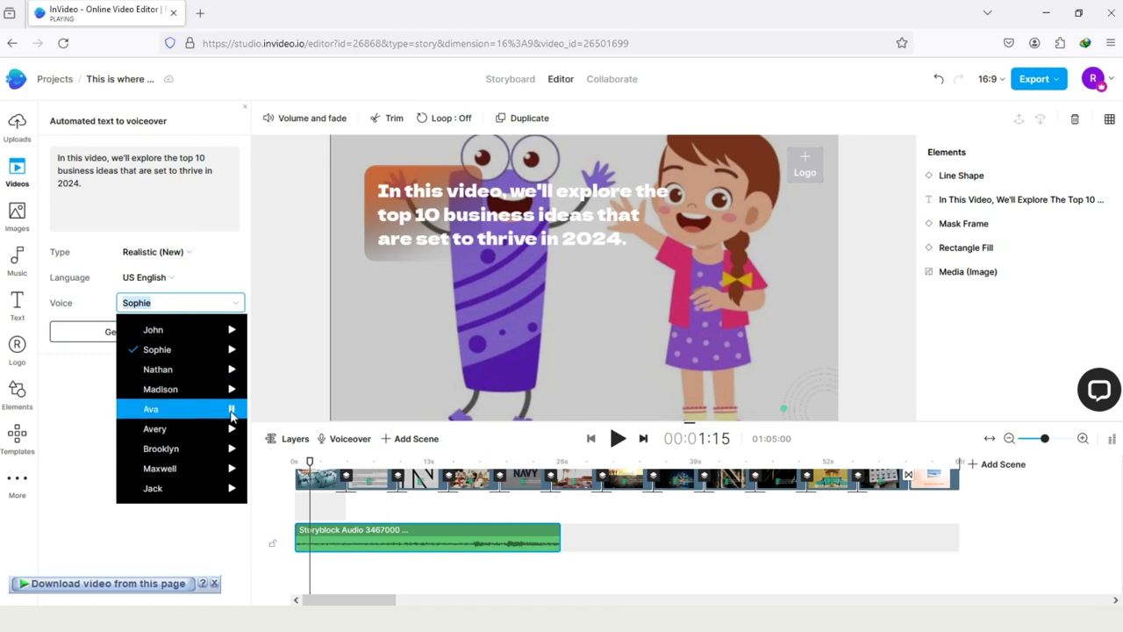
click(233, 429)
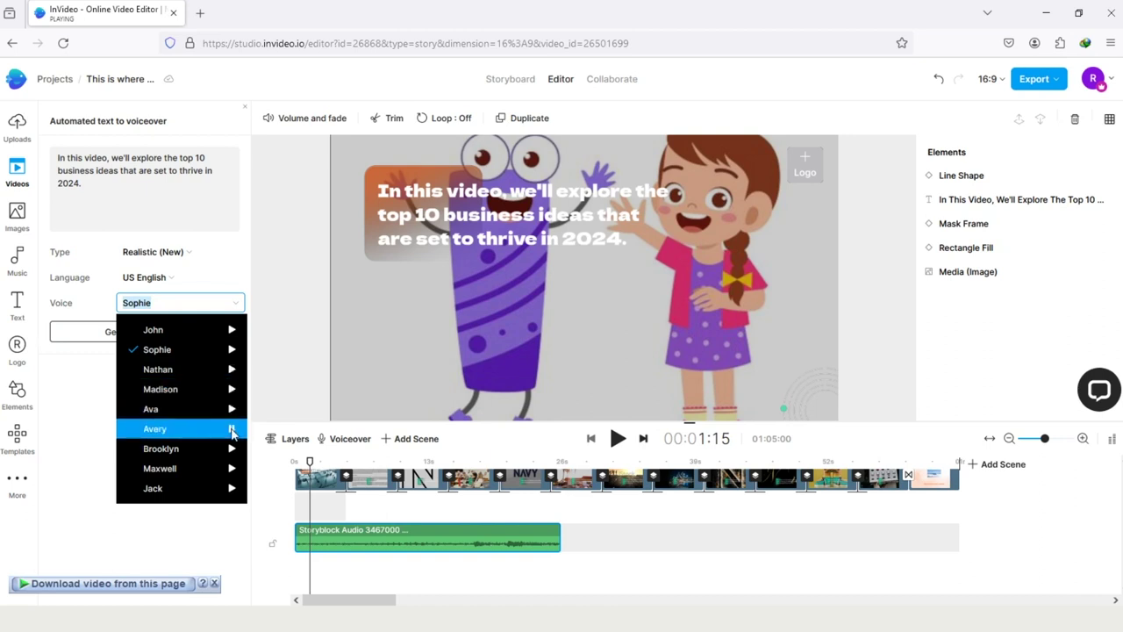
click(233, 449)
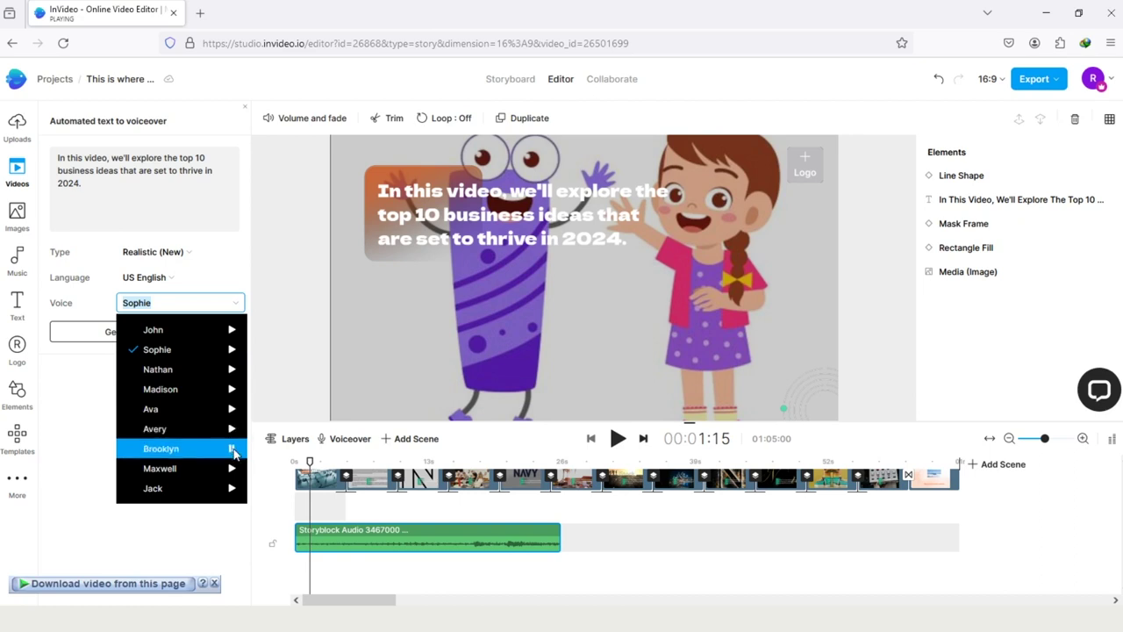
click(231, 470)
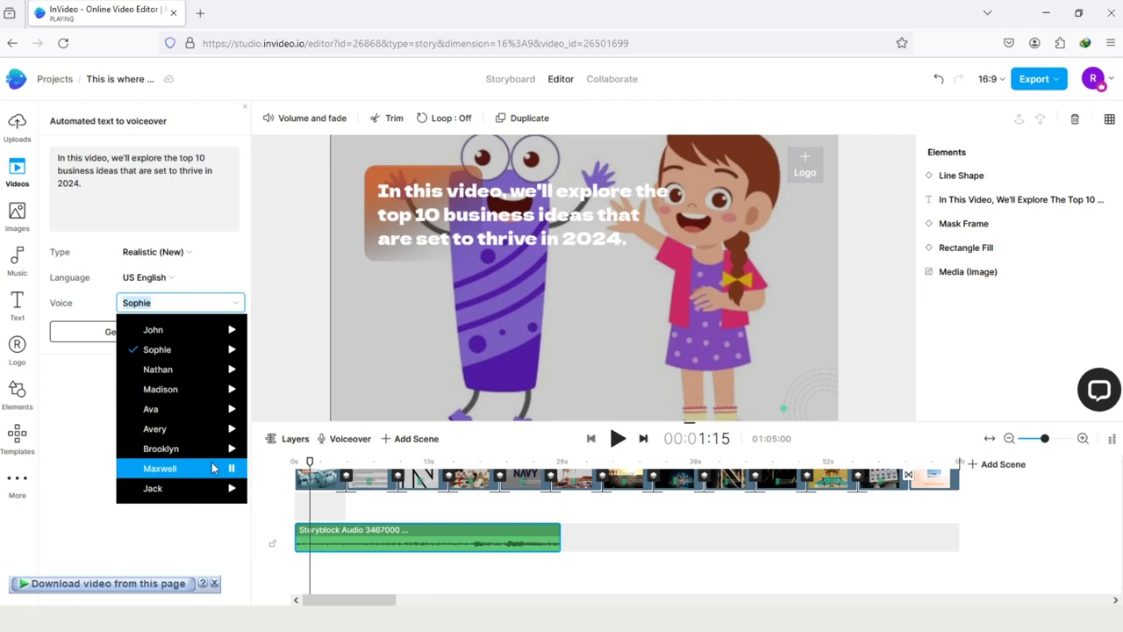
click(232, 488)
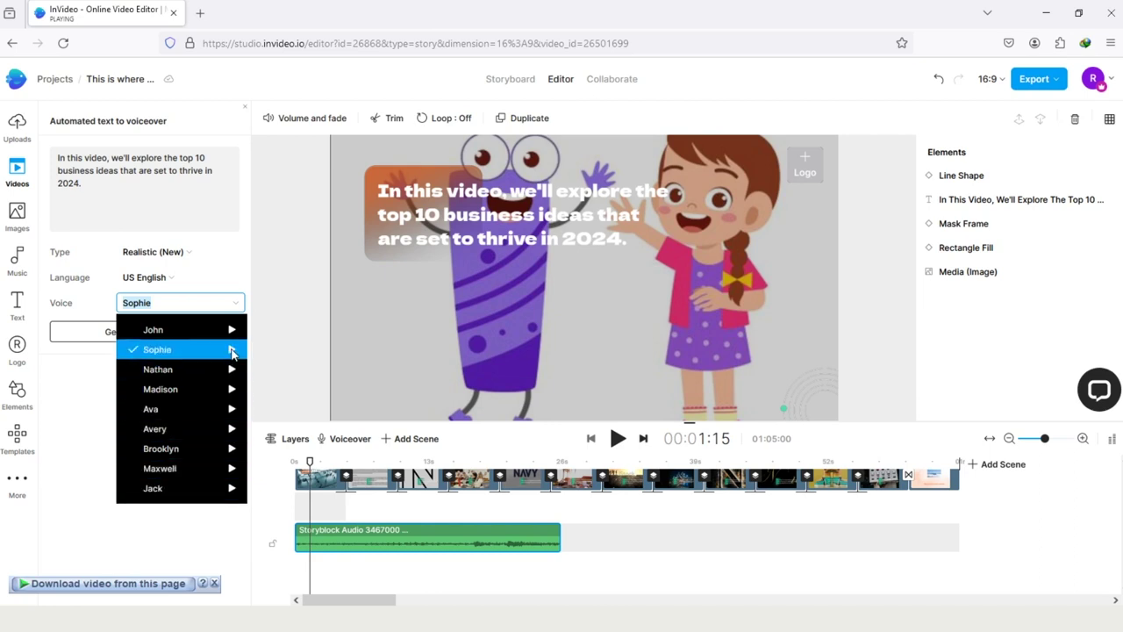
click(151, 353)
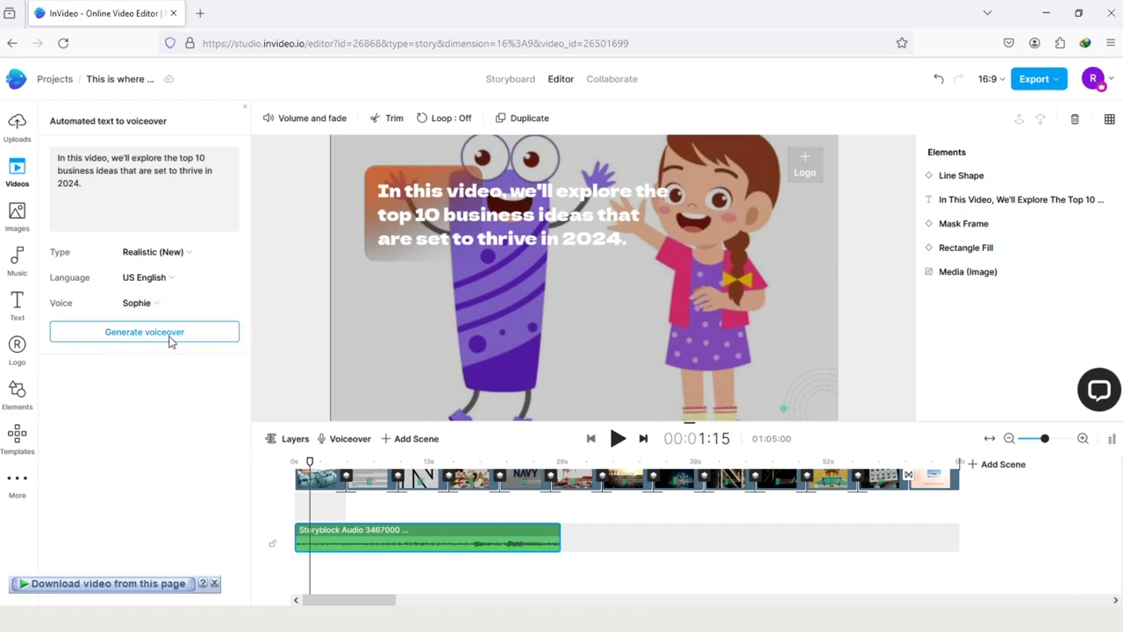
click(143, 335)
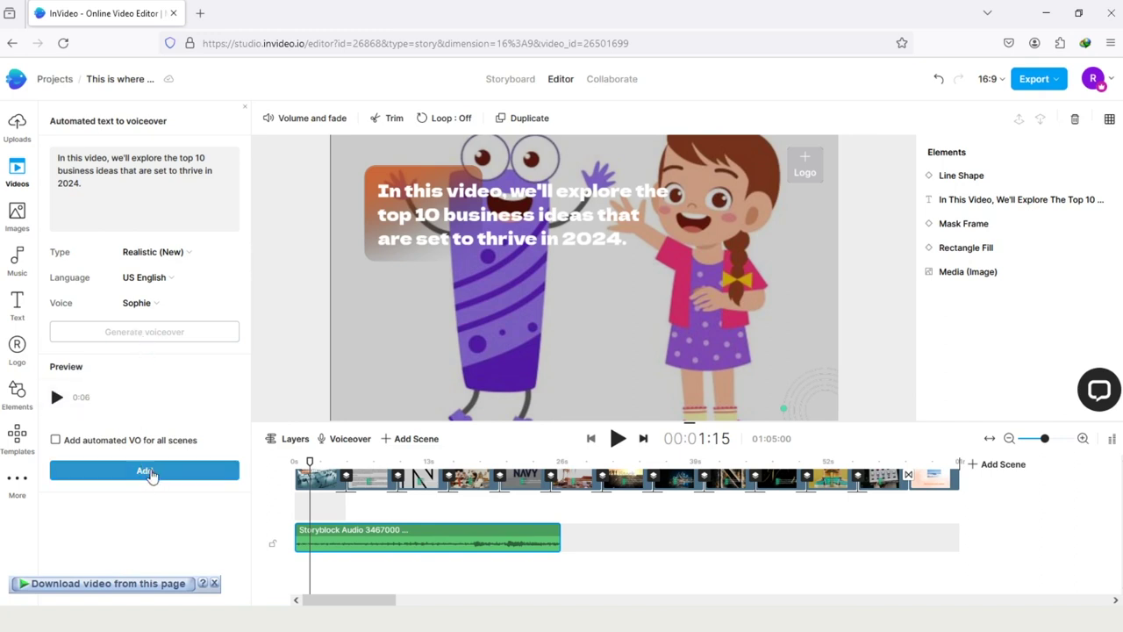
Add the generated Sophie voiceover to the timeline and shift it to start at 0s
click(146, 471)
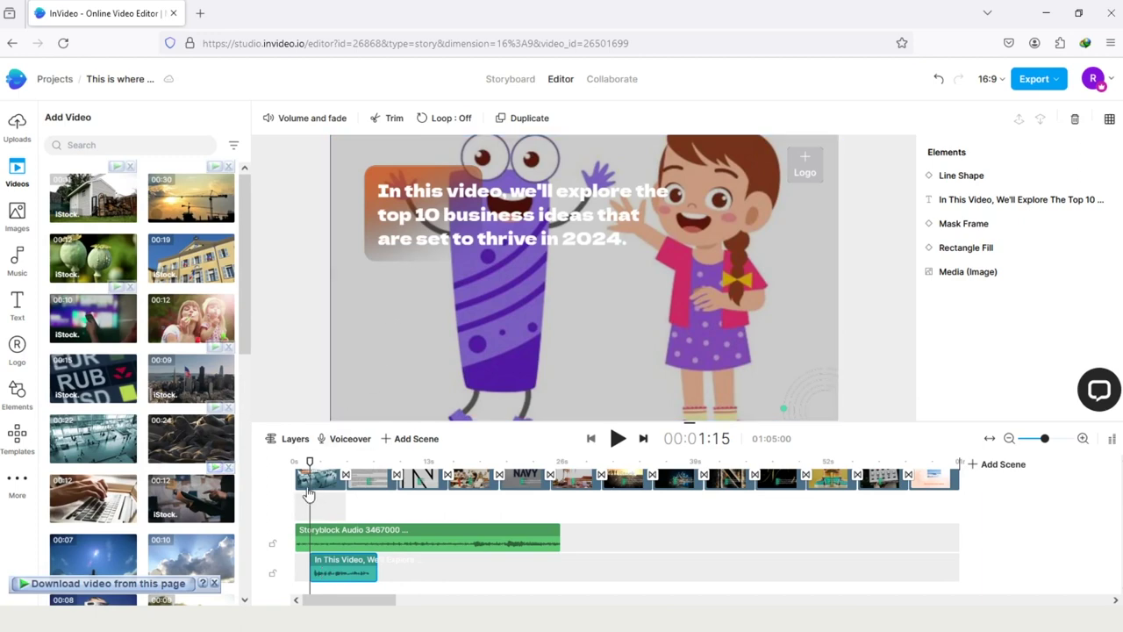
drag(309, 463, 303, 463)
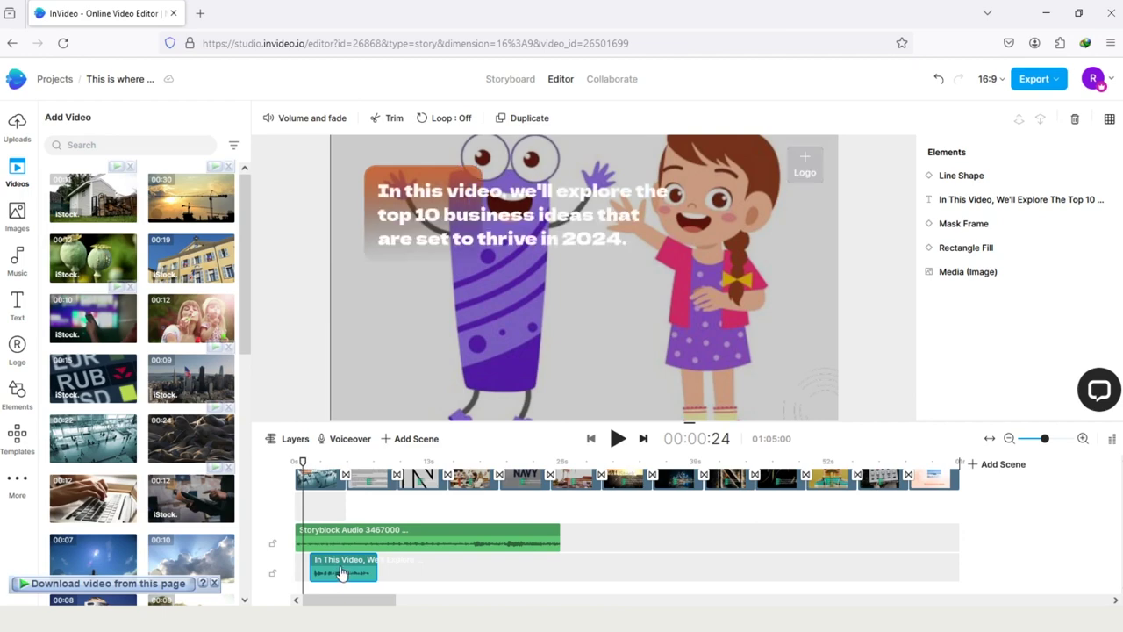
drag(342, 572, 334, 572)
click(301, 463)
drag(301, 464, 288, 464)
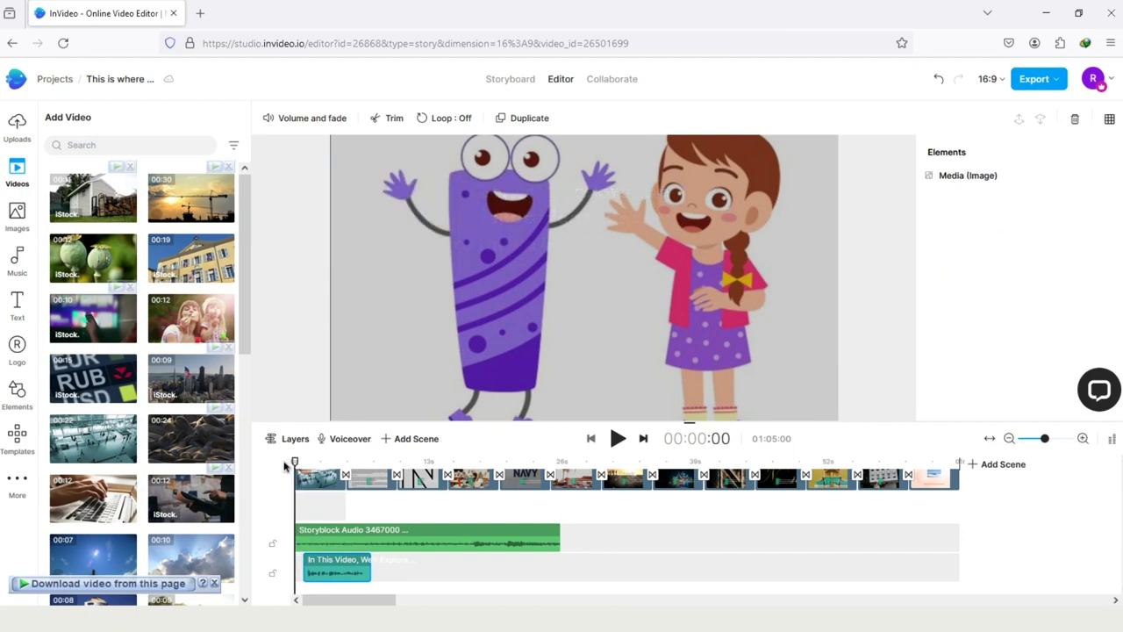
Play and pause the opening to check the voiceover timing
click(618, 439)
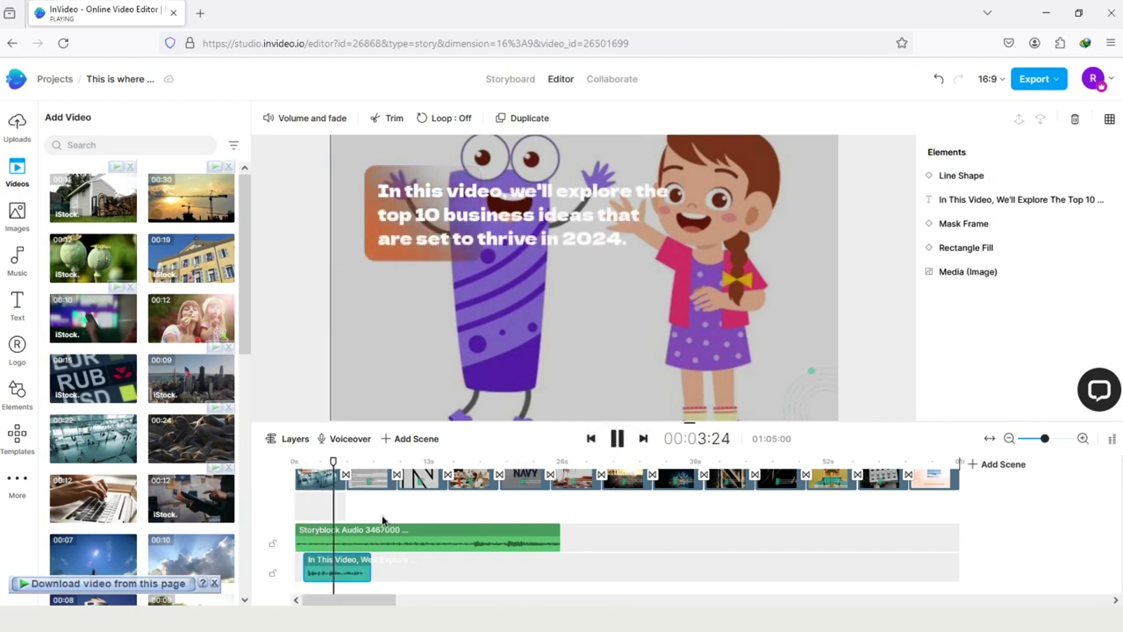
key(space)
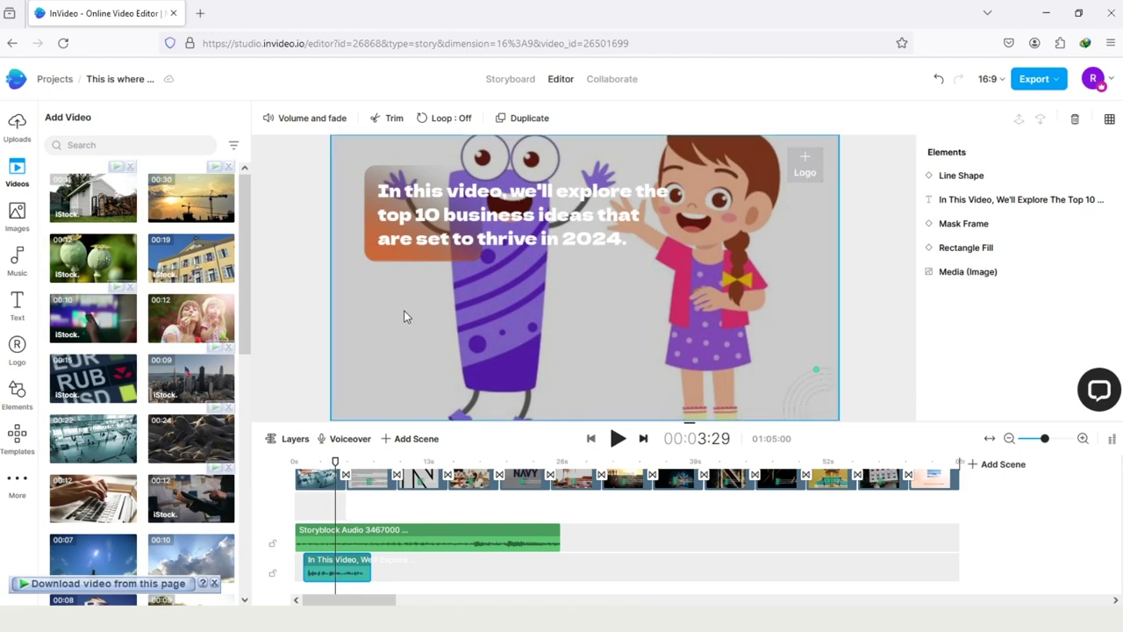
right_click(350, 573)
Delete the AI voiceover clip and open Current Project uploads via Voiceover > Import from uploads
click(369, 421)
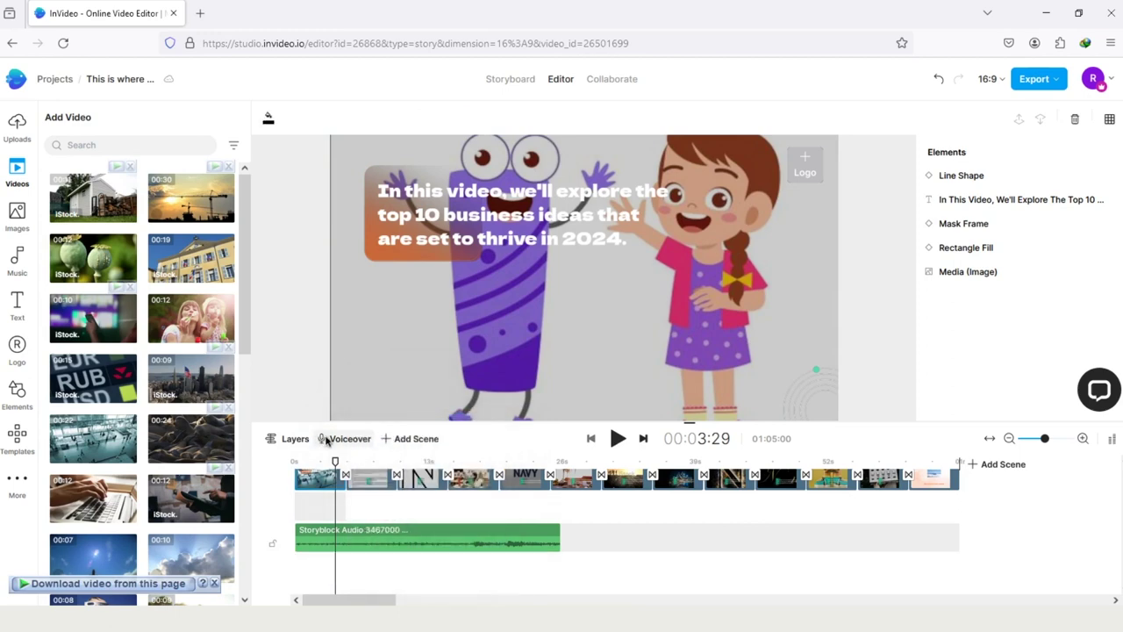
click(329, 439)
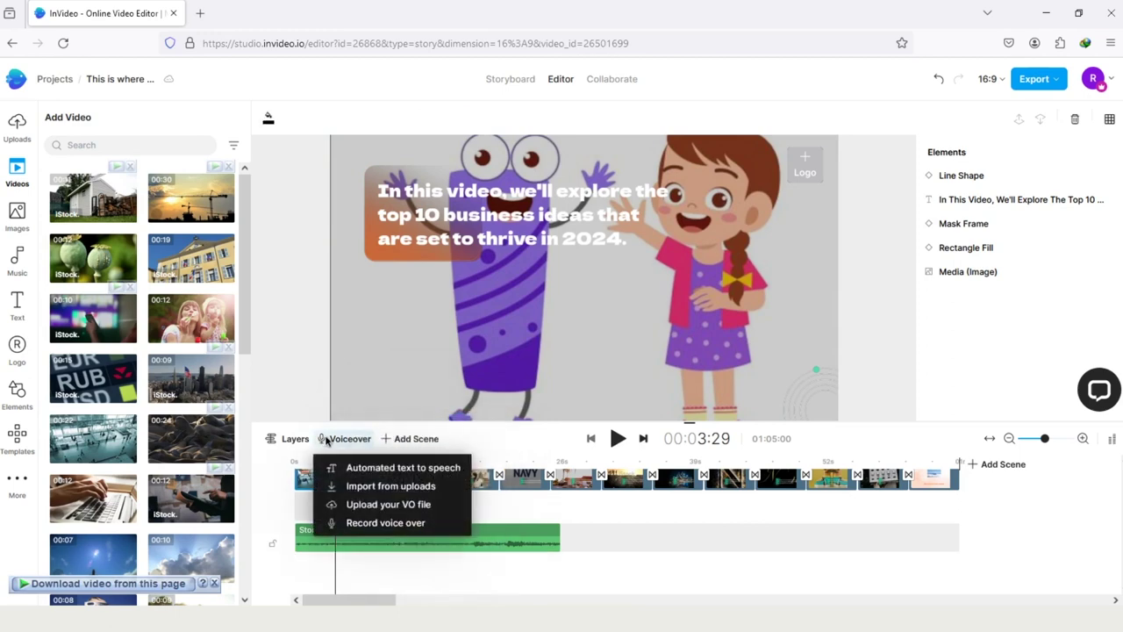
click(380, 488)
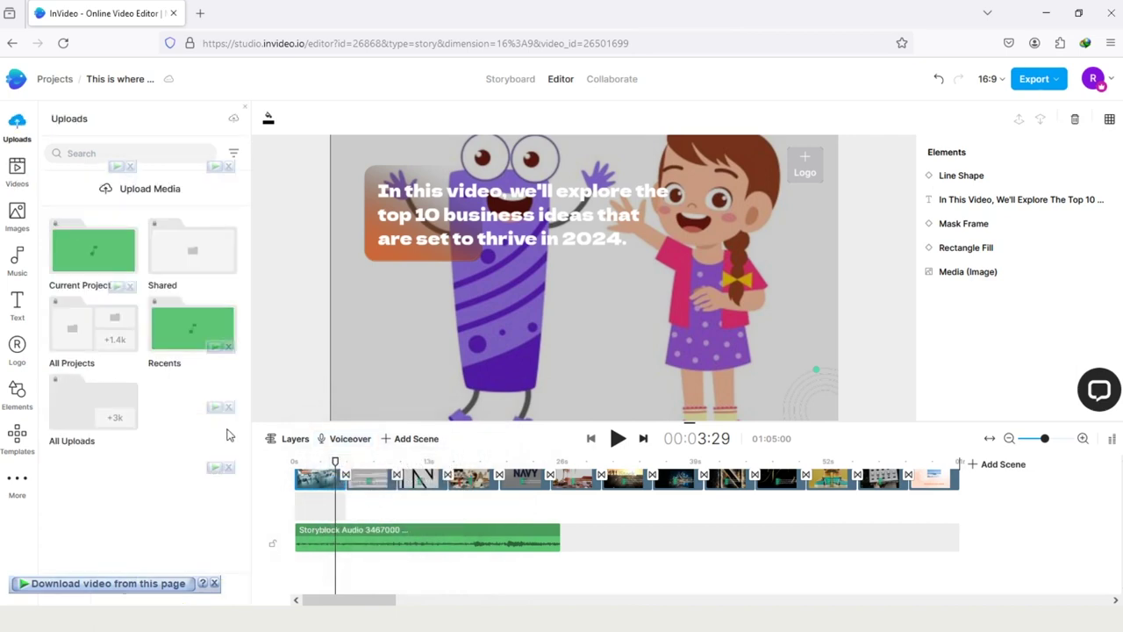
click(123, 242)
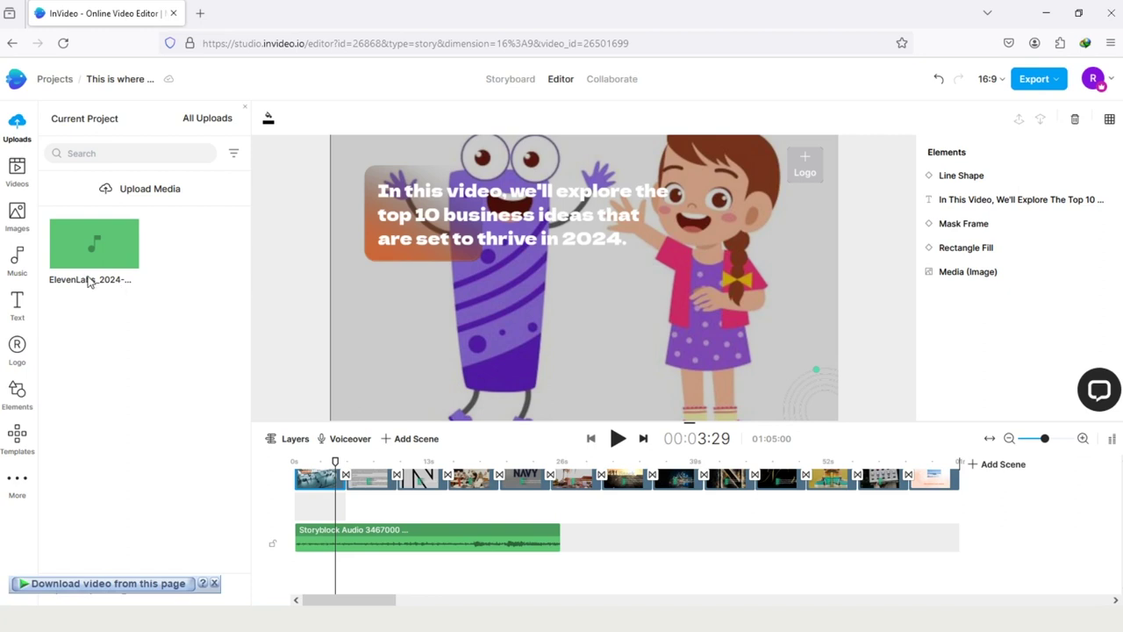
Add the ElevenLabs audio at 0s and trim it to the opening text scene
mouse_move(119, 253)
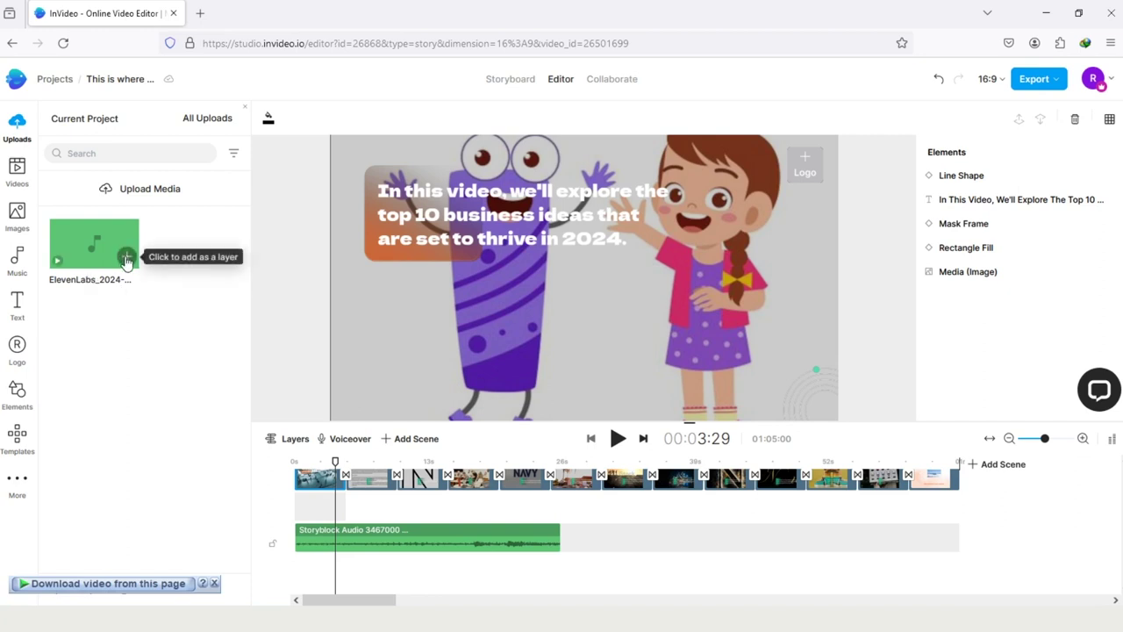
click(127, 258)
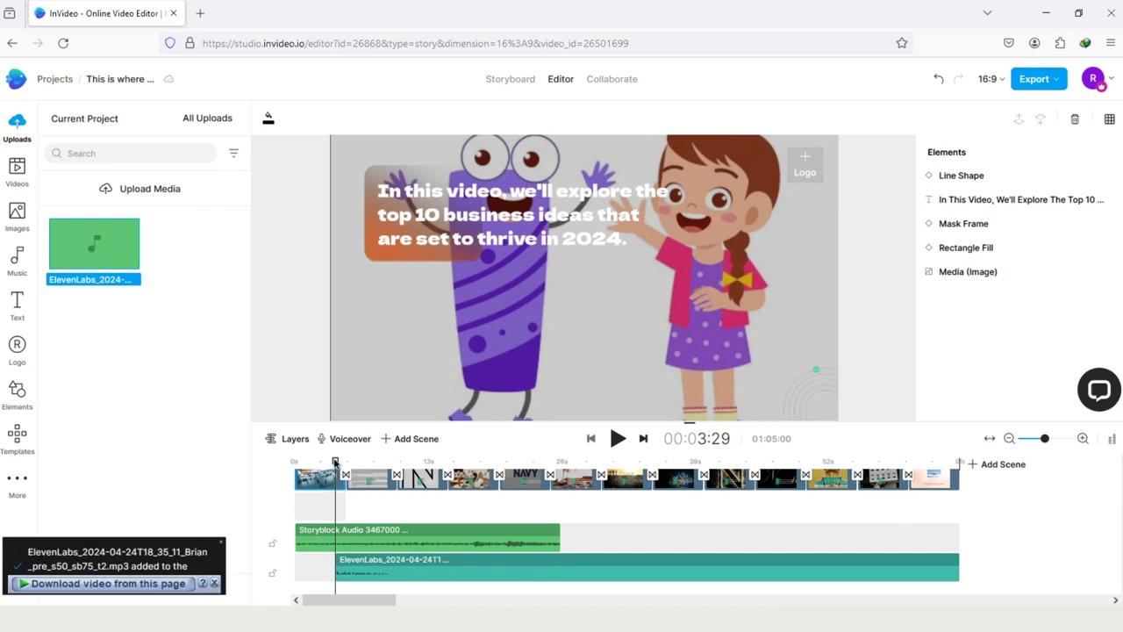
drag(336, 462, 296, 464)
drag(369, 566, 333, 566)
drag(926, 566, 353, 558)
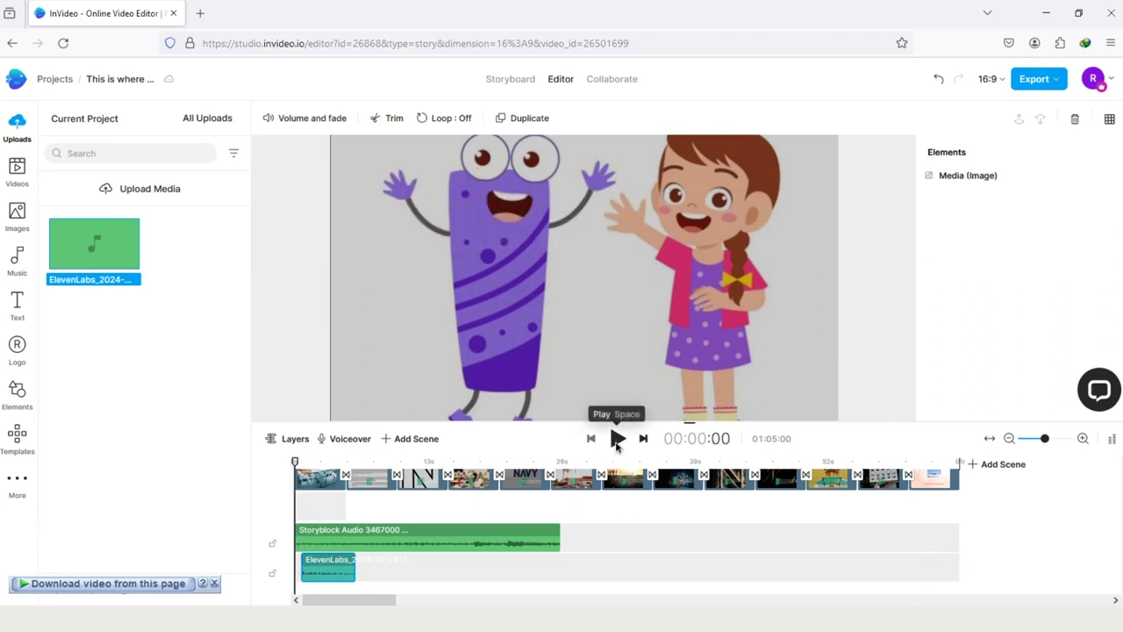
Play and pause the video to check the ElevenLabs voiceover timing
click(617, 445)
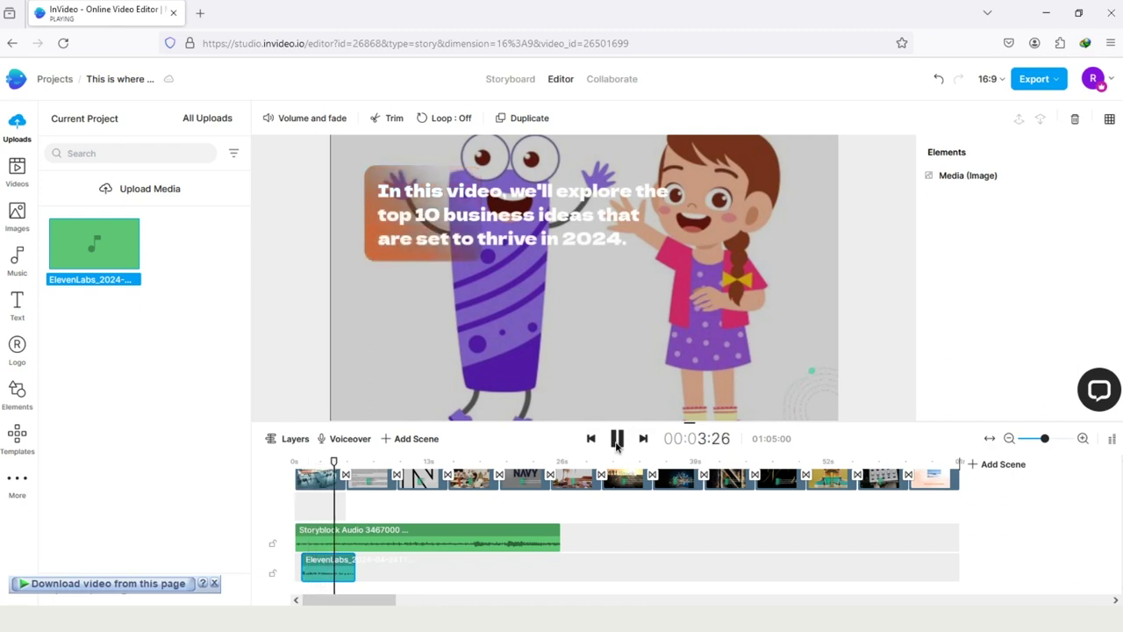
click(617, 439)
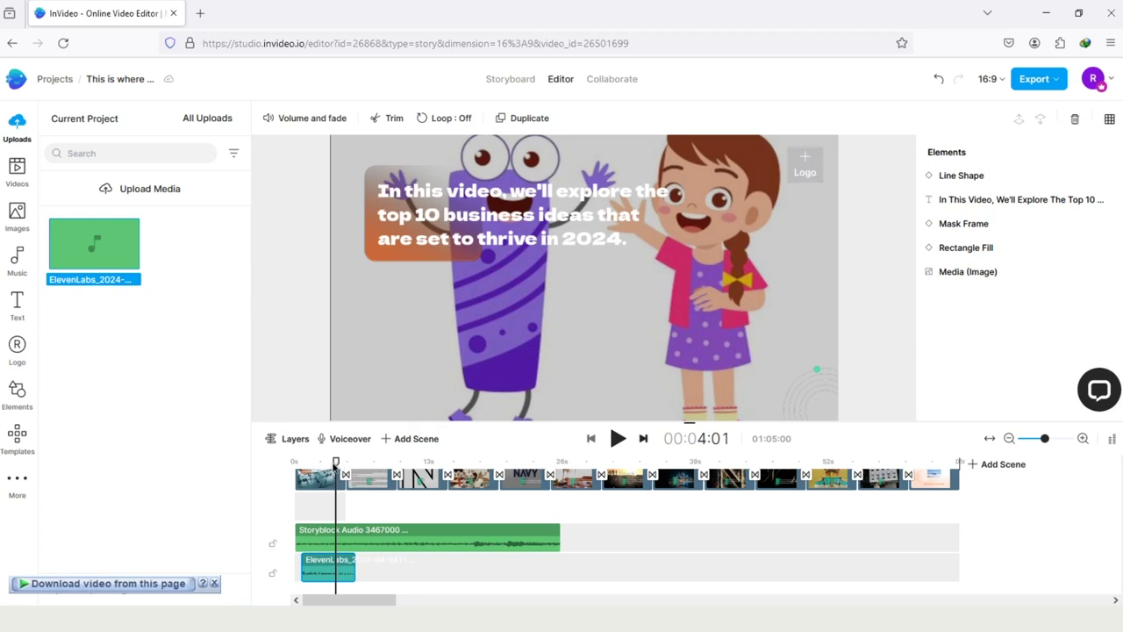
click(343, 438)
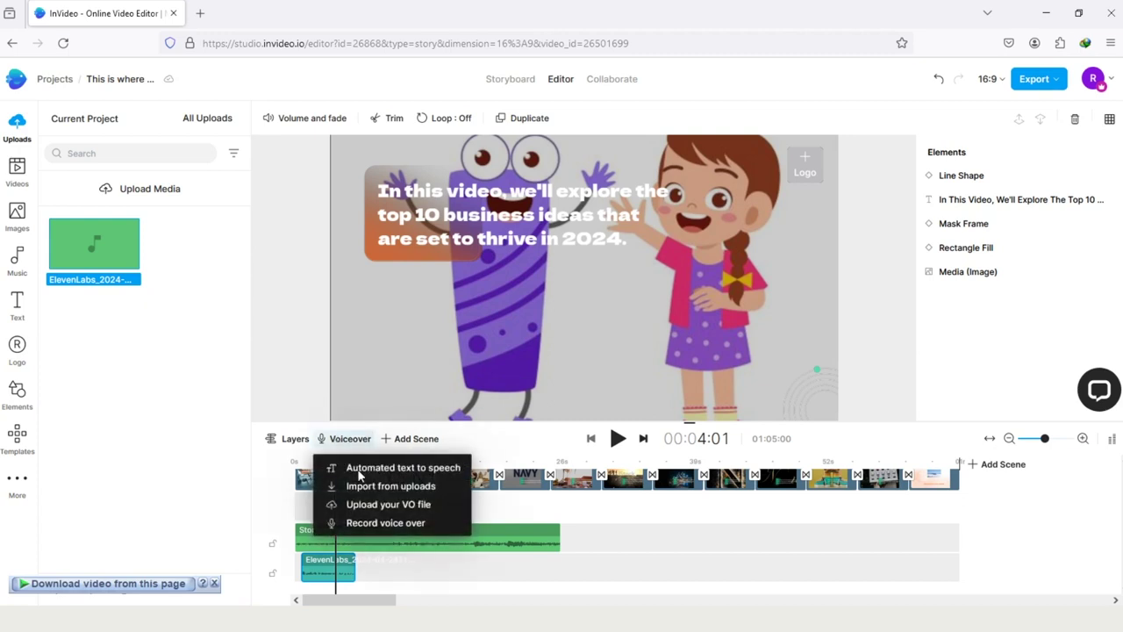
click(359, 523)
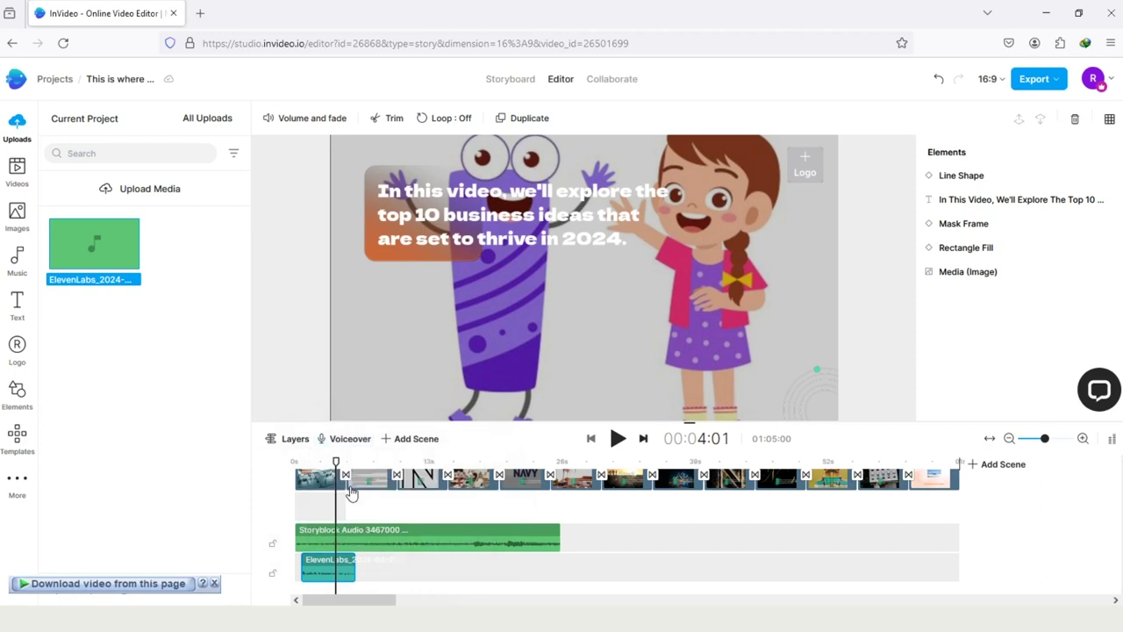
drag(336, 462, 369, 463)
click(328, 485)
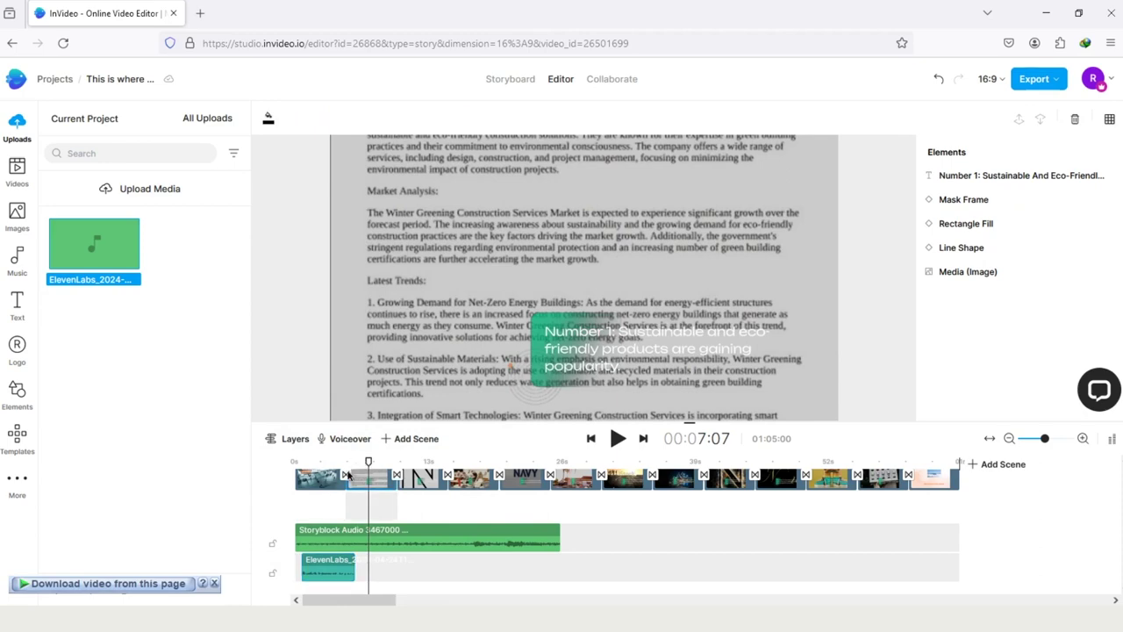